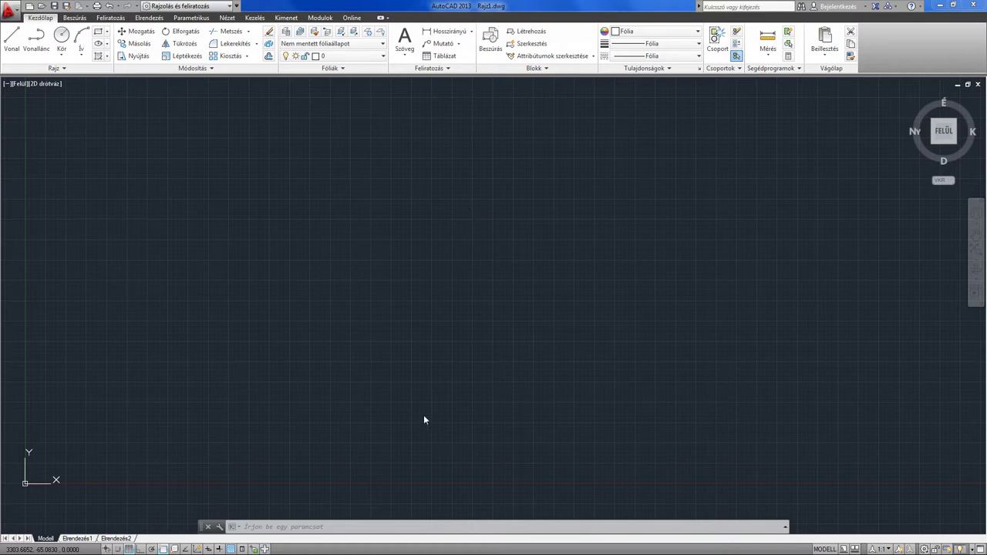
Start a polyline with VL and draw its first thin segment rising to the upper right
left_click(448, 526)
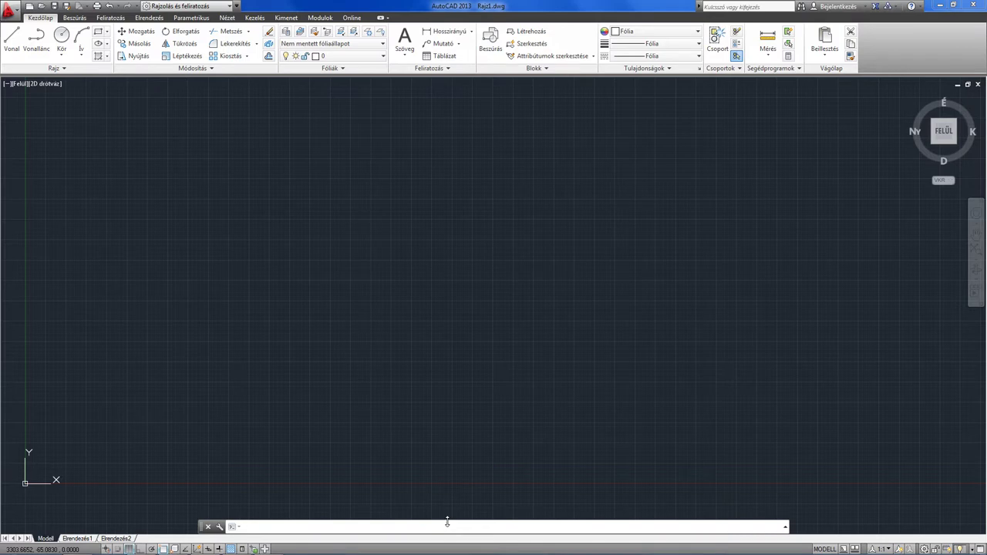
type("VL")
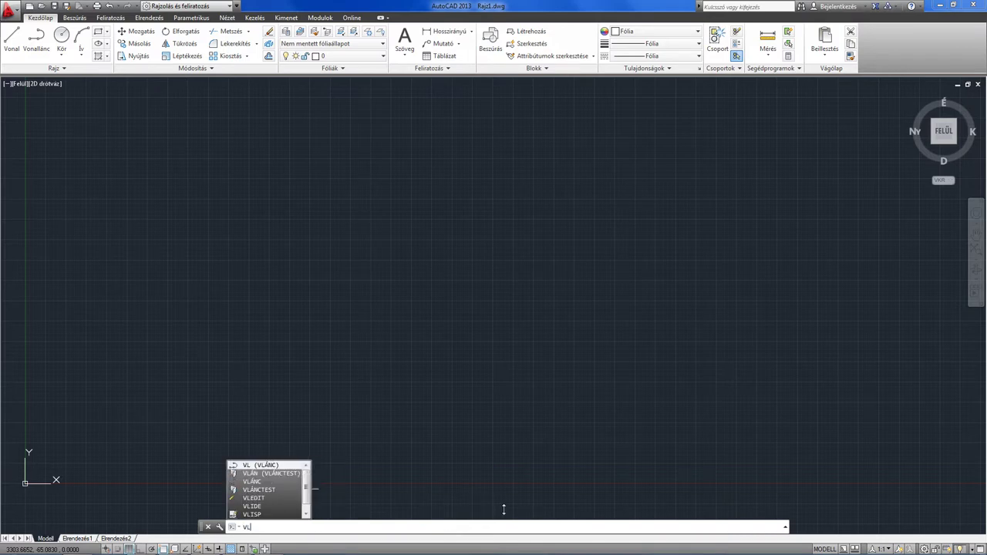
key("Return")
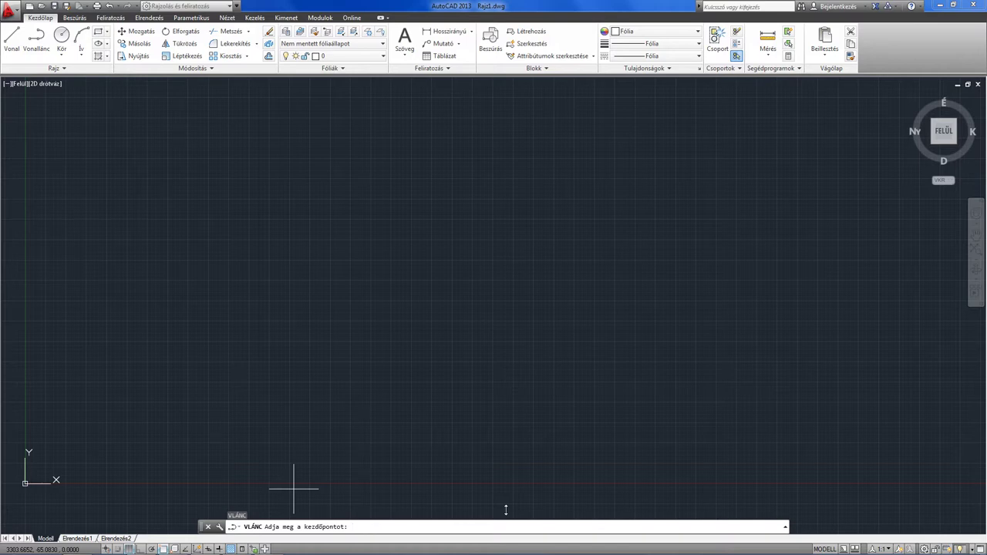
left_click(287, 355)
left_click(347, 258)
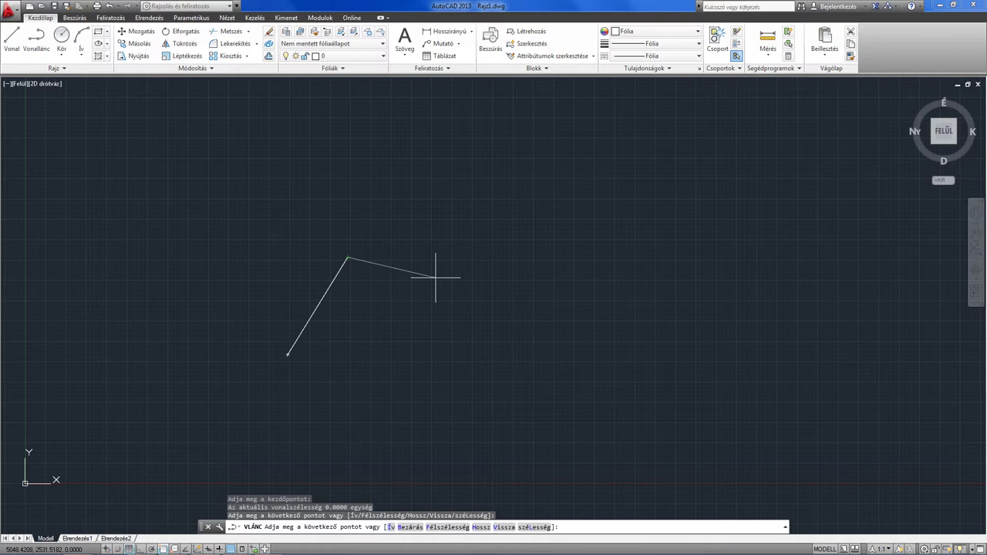
left_click(436, 277)
Set the next polyline segment's width to 10 at both start and end
type("1")
key("Return")
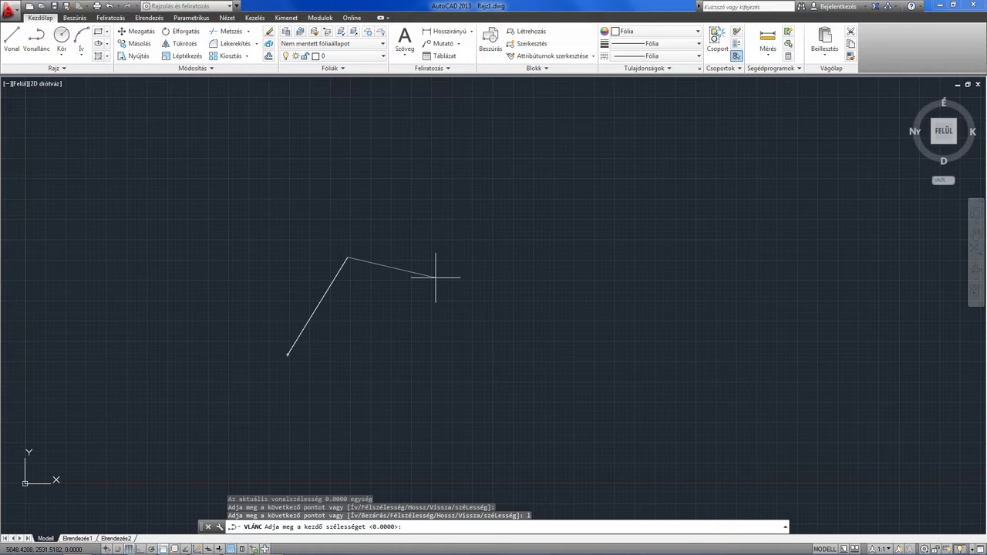
type("10")
key("Return")
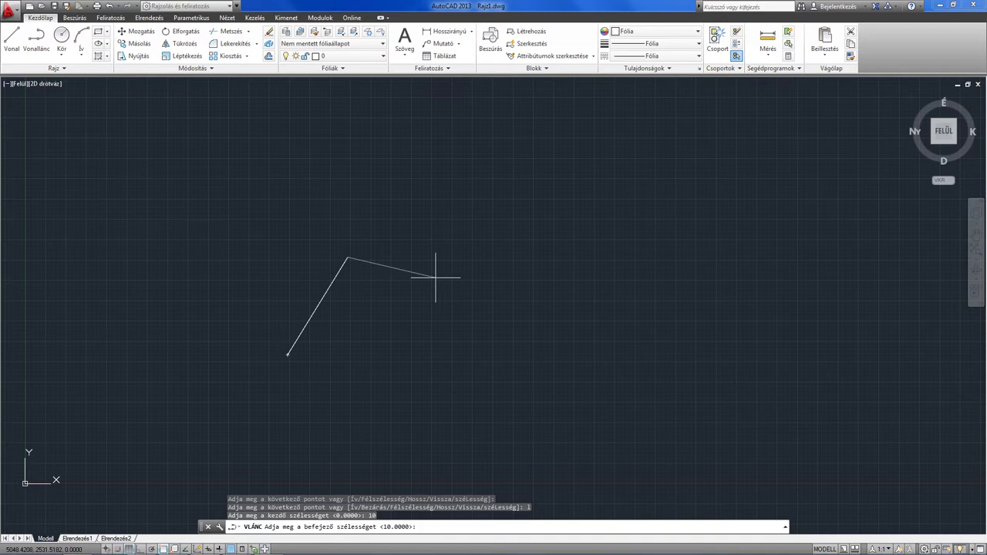
key("Return")
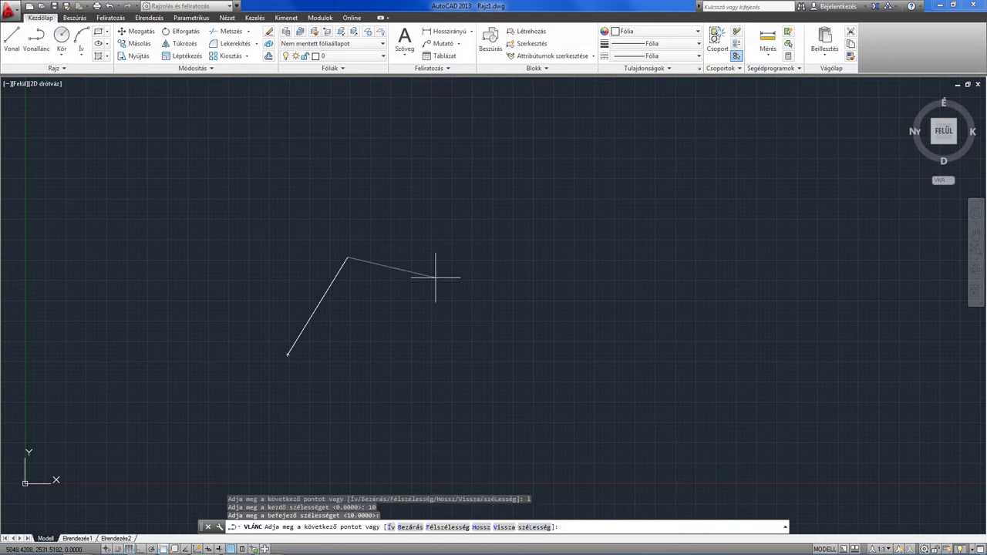
Add three 10-wide zigzag segments: down, up to the right, then slightly lower right
left_click(404, 325)
scroll(403, 324, "up", 4)
scroll(402, 316, "up", 2)
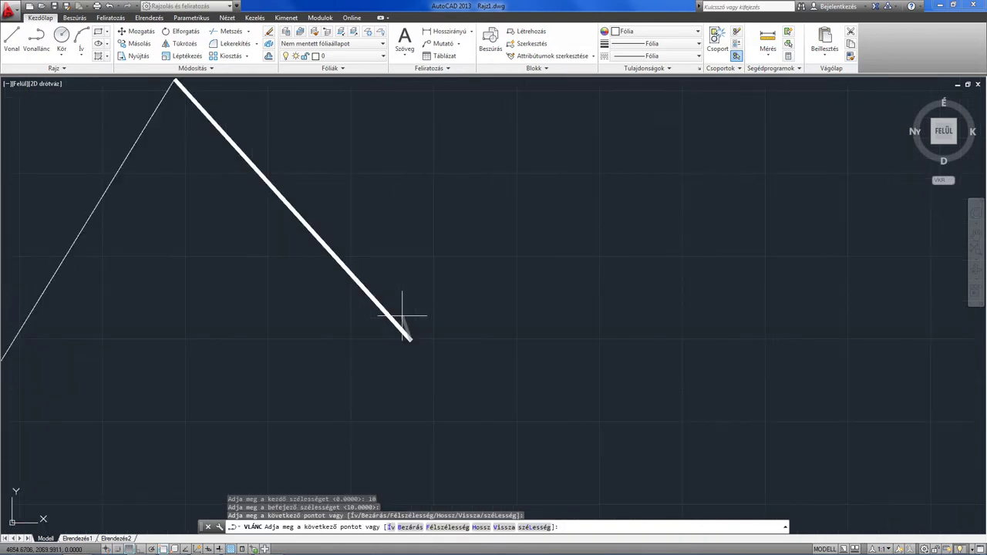
left_click(480, 162)
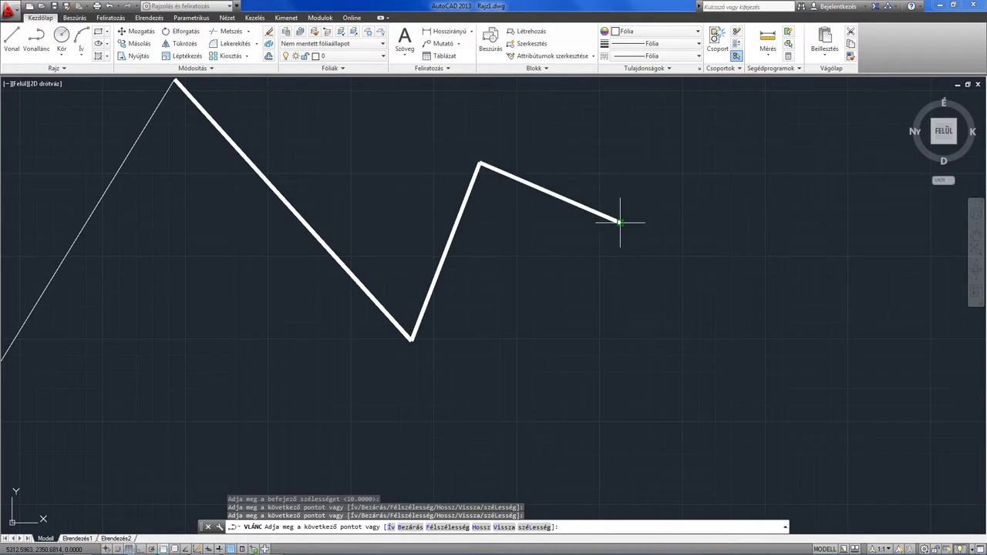
left_click(619, 222)
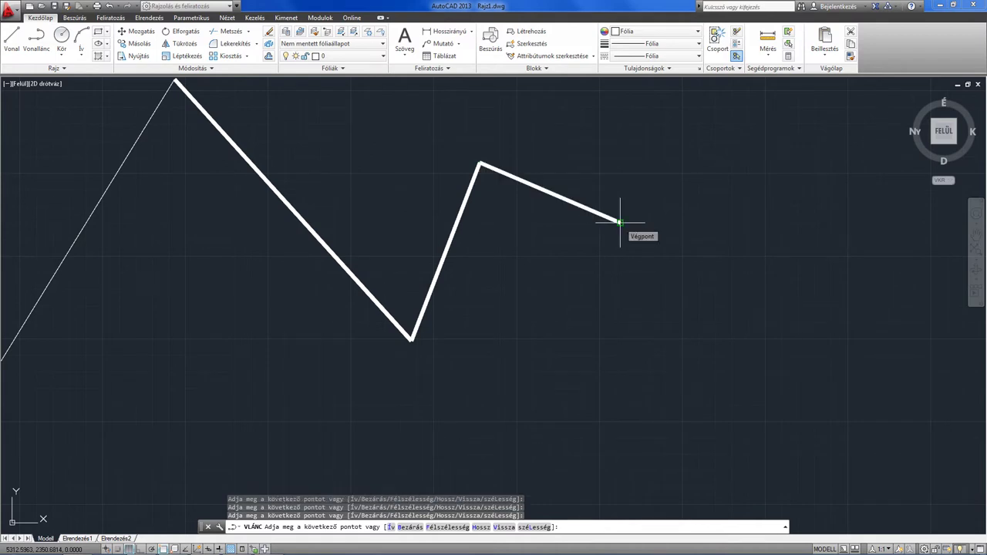
Draw a segment downward that tapers from width 20 to 0
type("1")
key("Return")
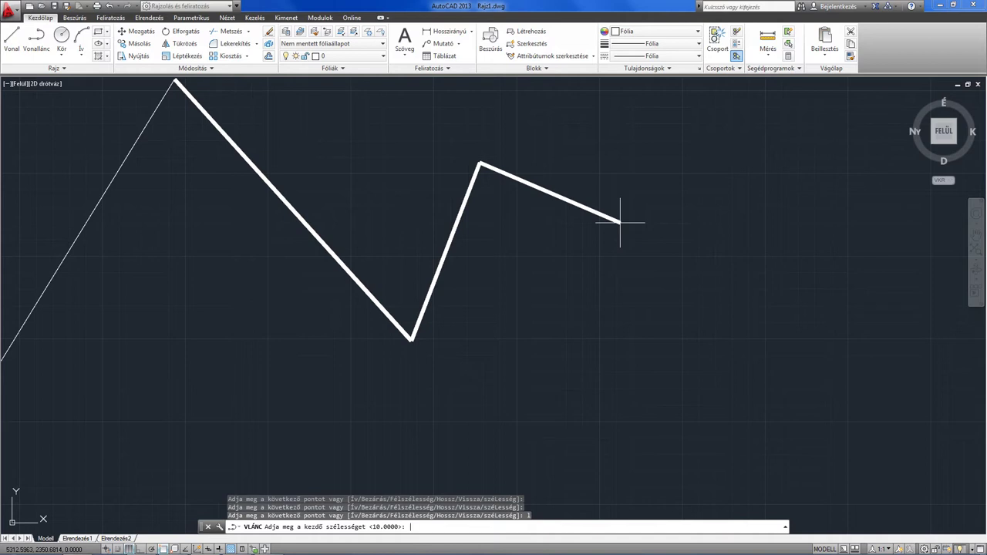
type("20")
key("Return")
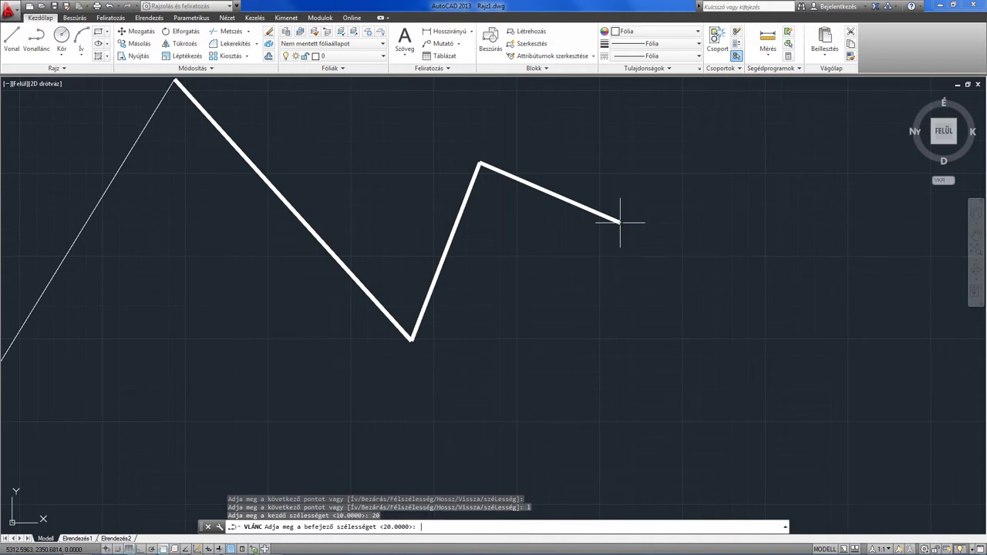
type("0")
key("Return")
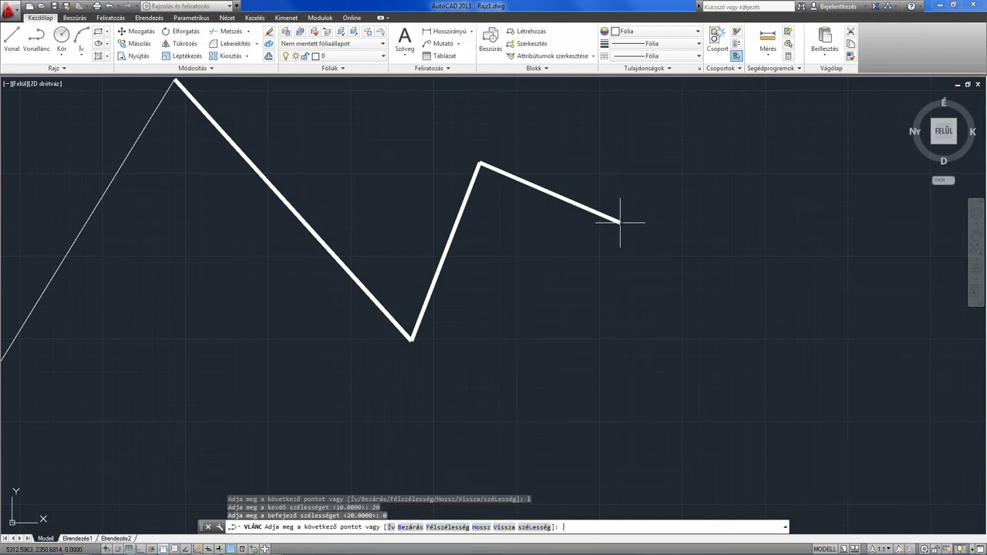
left_click(594, 298)
scroll(595, 298, "up", 1)
scroll(608, 301, "up", 3)
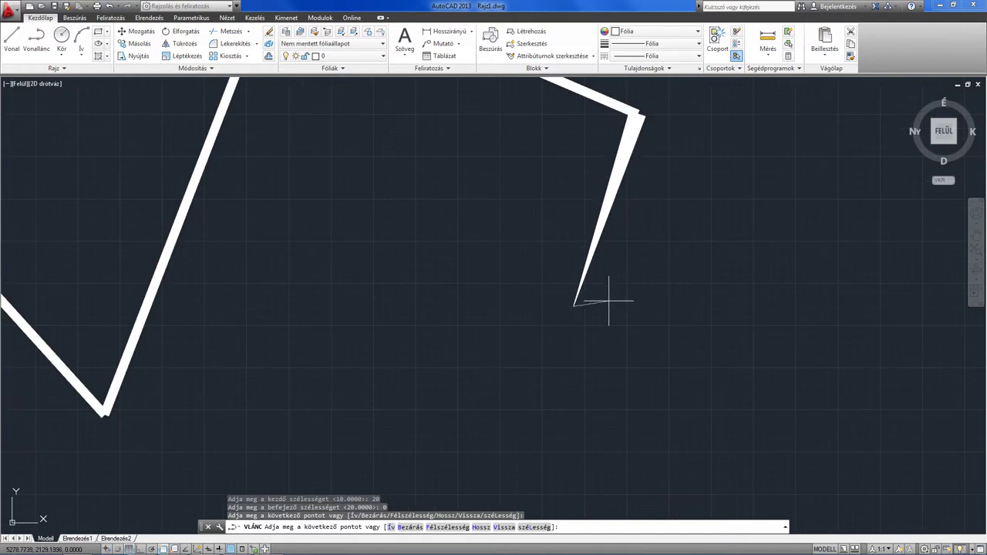
scroll(609, 336, "down", 2)
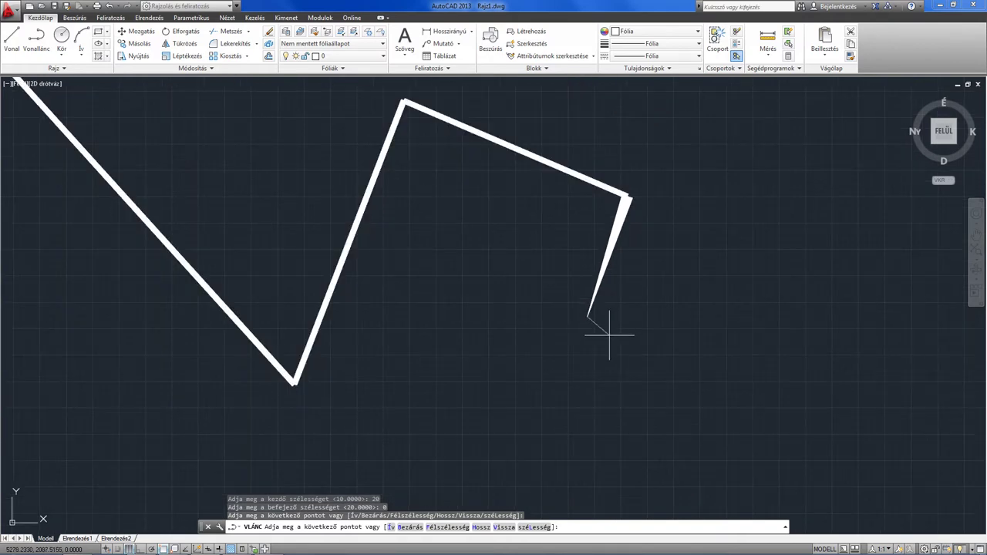
Draw a segment widening from 0 to 30 toward the lower left
type("1")
key("Return")
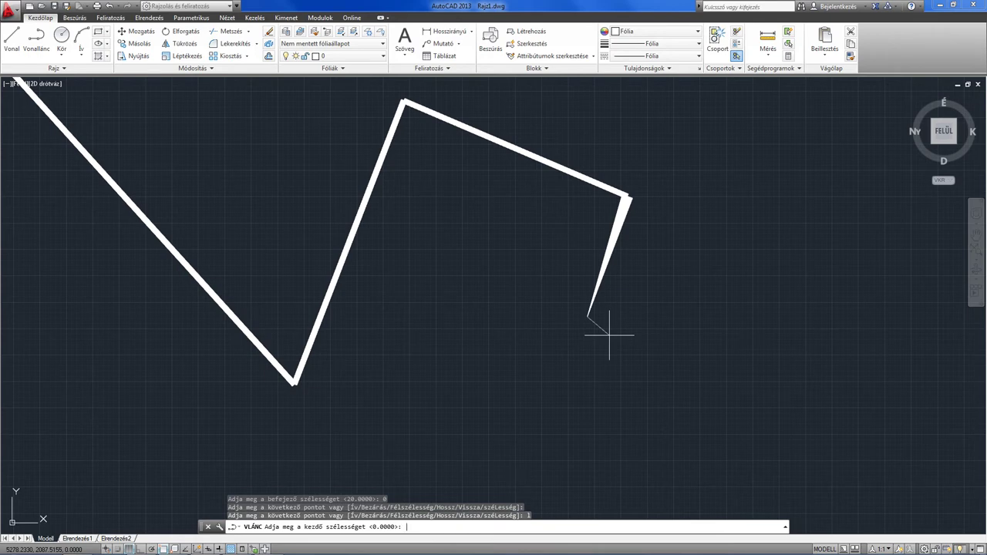
key("Return")
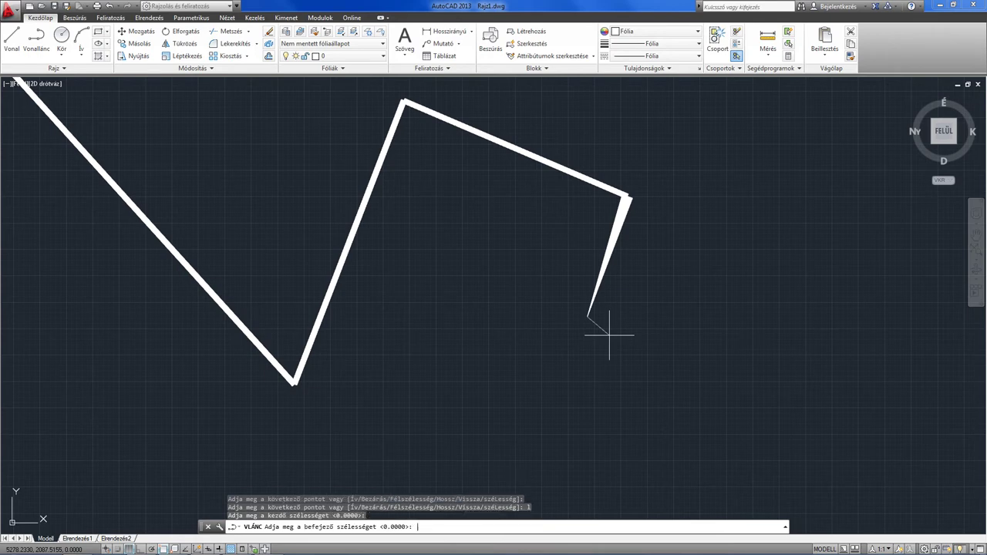
type("30")
key("Return")
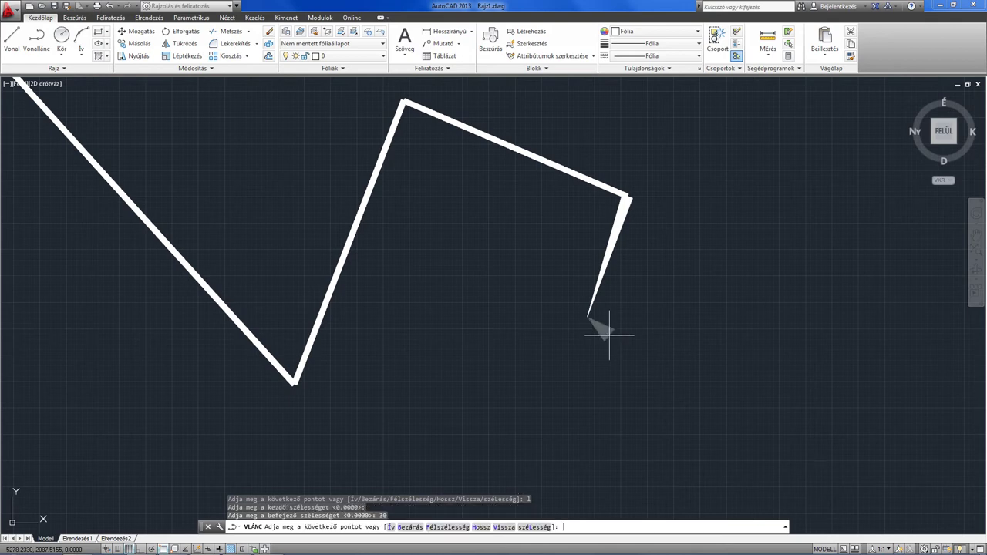
left_click(462, 325)
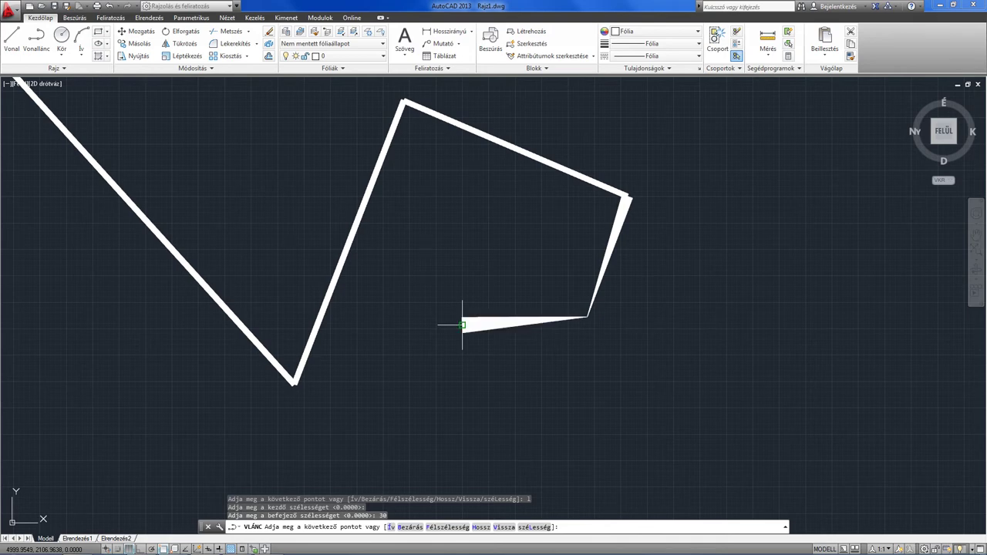
Add three more thick vertices and close the polyline back to its start
scroll(462, 324, "down", 5)
left_click(443, 376)
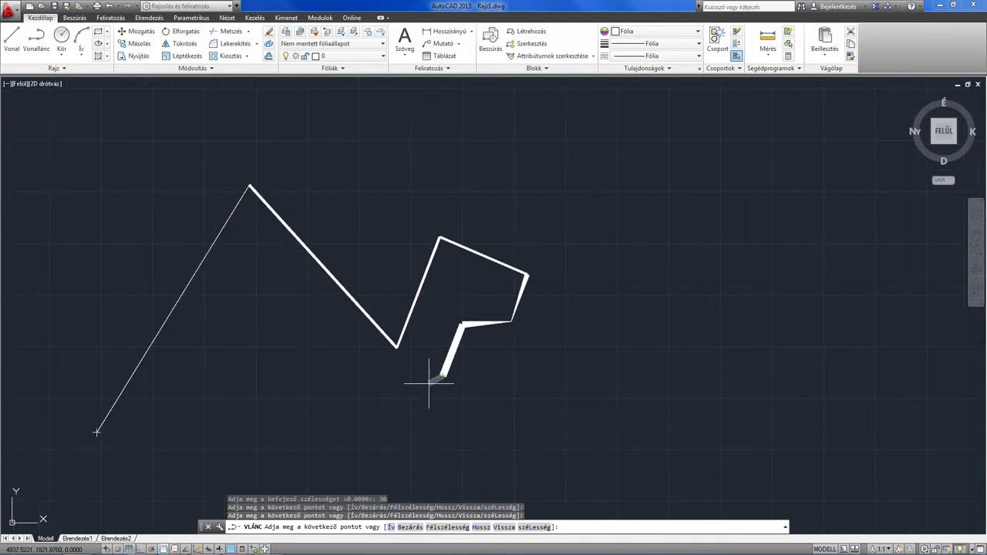
left_click(336, 384)
scroll(309, 369, "up", 2)
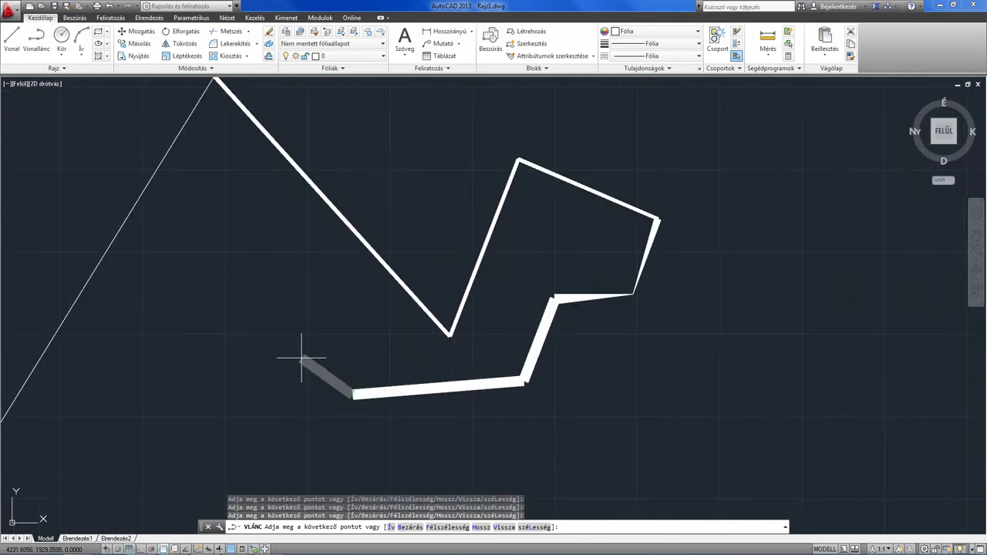
scroll(278, 294, "down", 2)
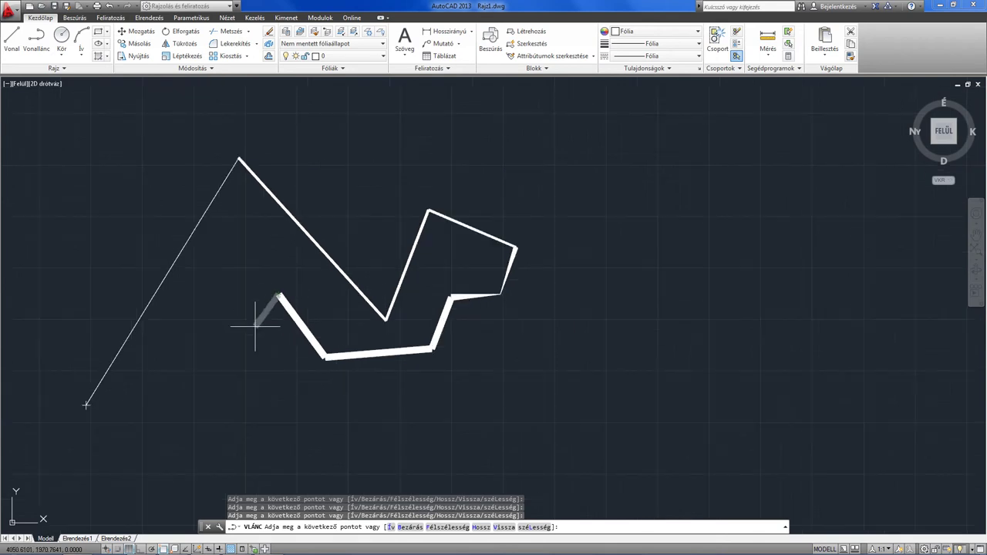
left_click(279, 294)
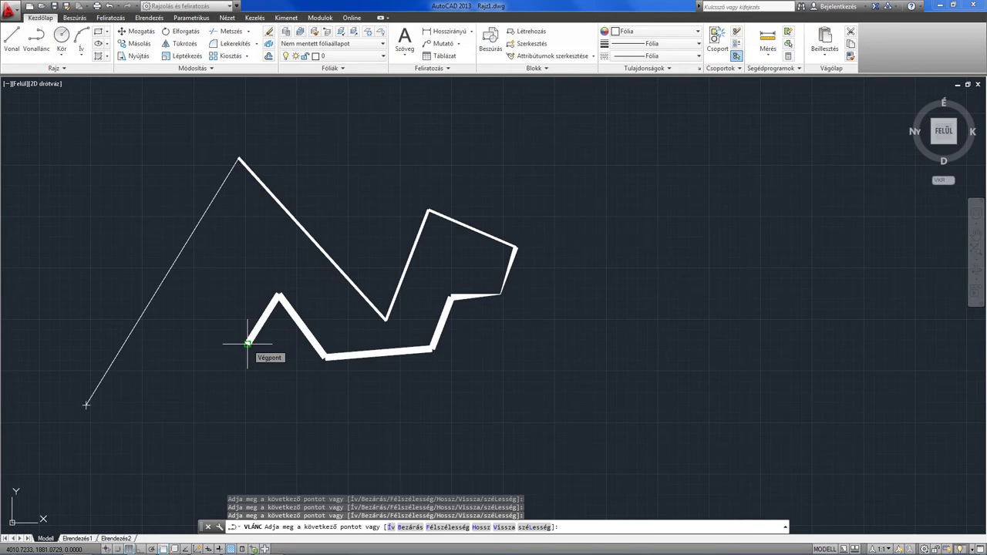
type("b")
key("Return")
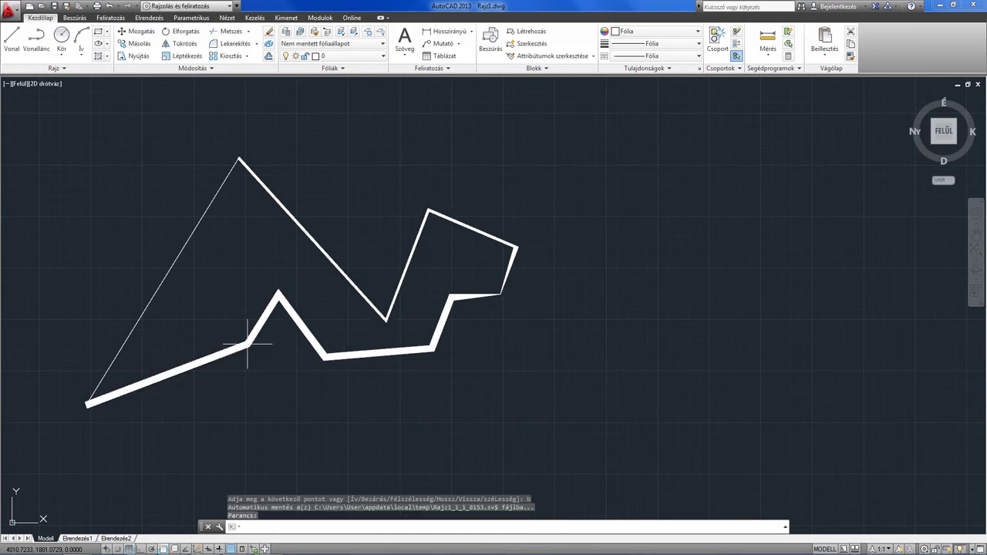
Pan the view and select the closed wide polyline
mouse_move(342, 371)
middle_mouse_down()
mouse_move(412, 351)
mouse_move(416, 391)
middle_mouse_up()
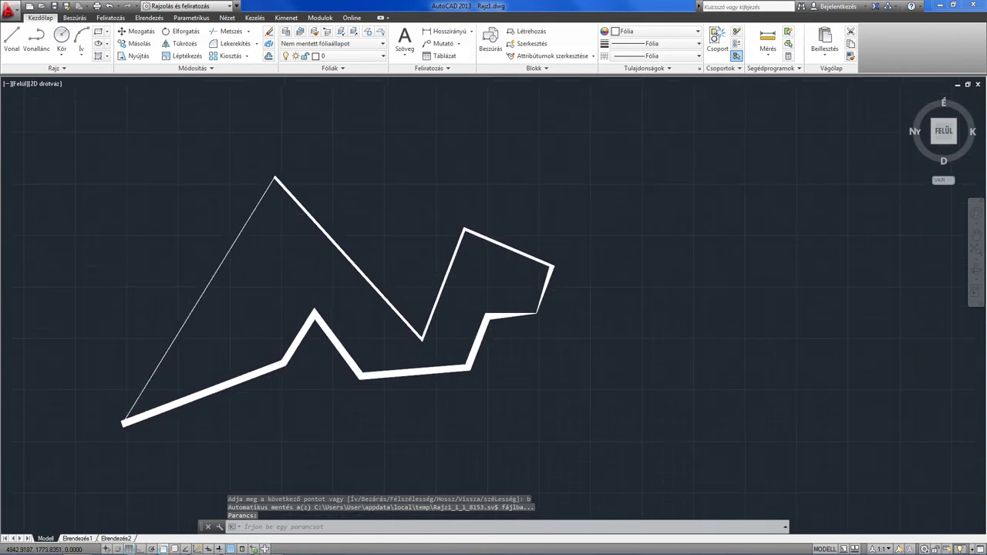
left_click(476, 362)
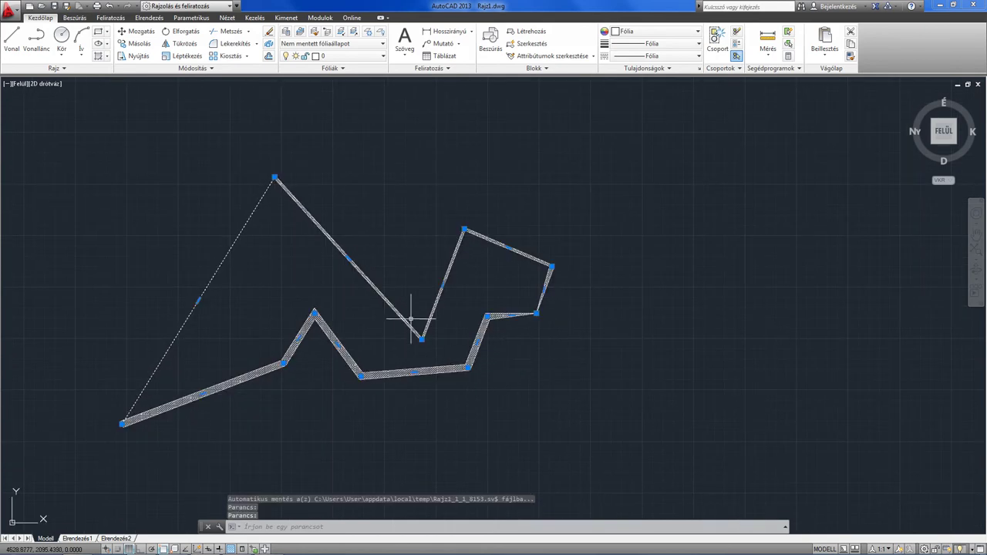
middle_click_drag(390, 265, 402, 281)
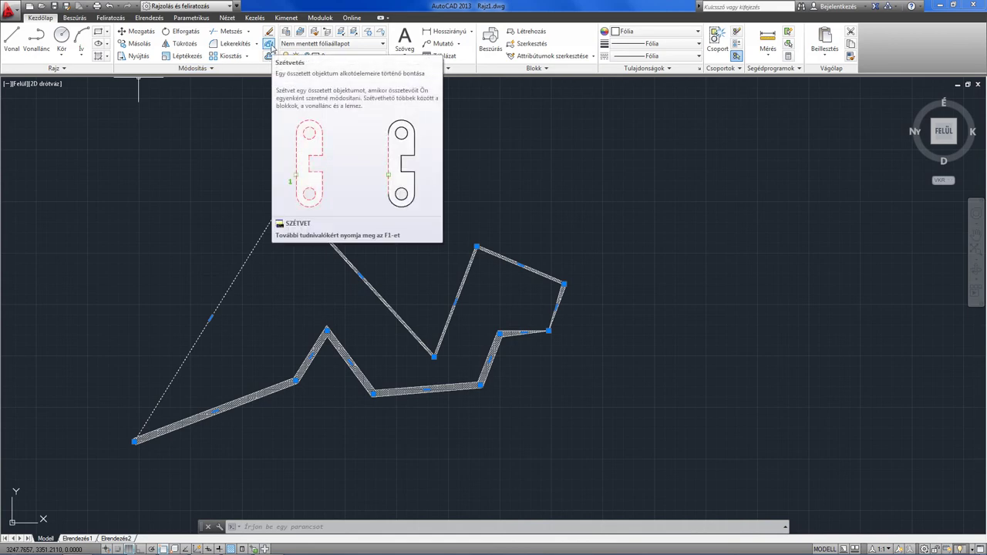
Explode the selected polyline into separate thin lines, then start Explode again
left_click(270, 46)
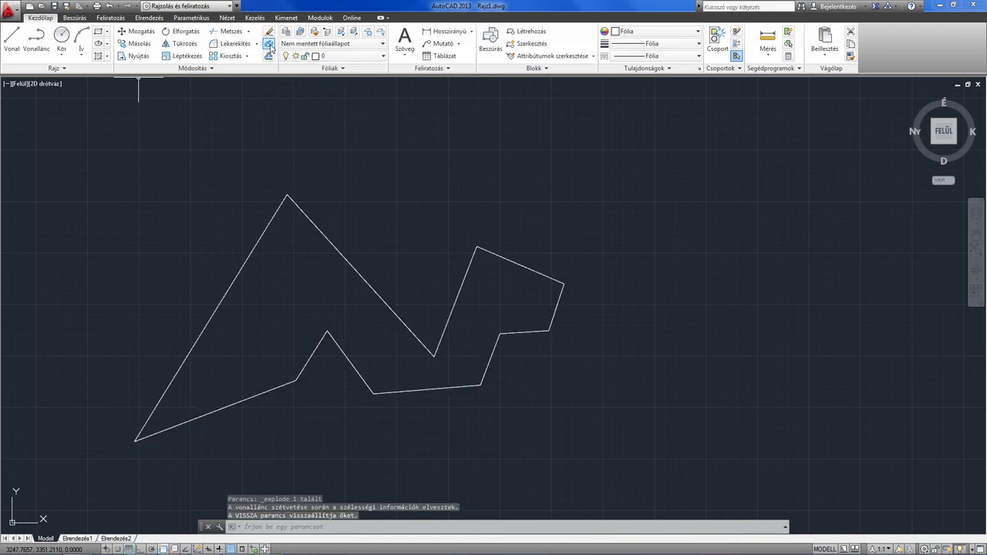
left_click(270, 46)
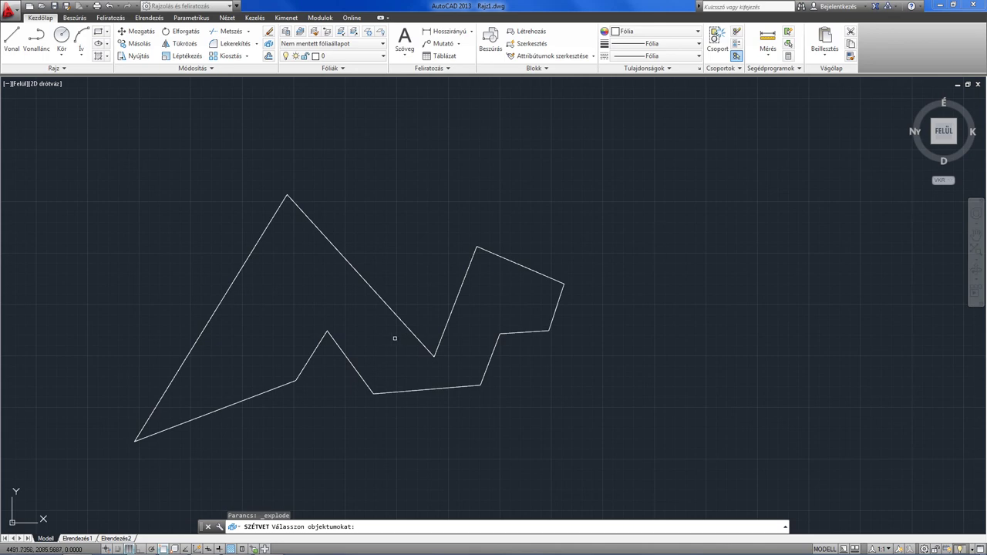
left_click(405, 324)
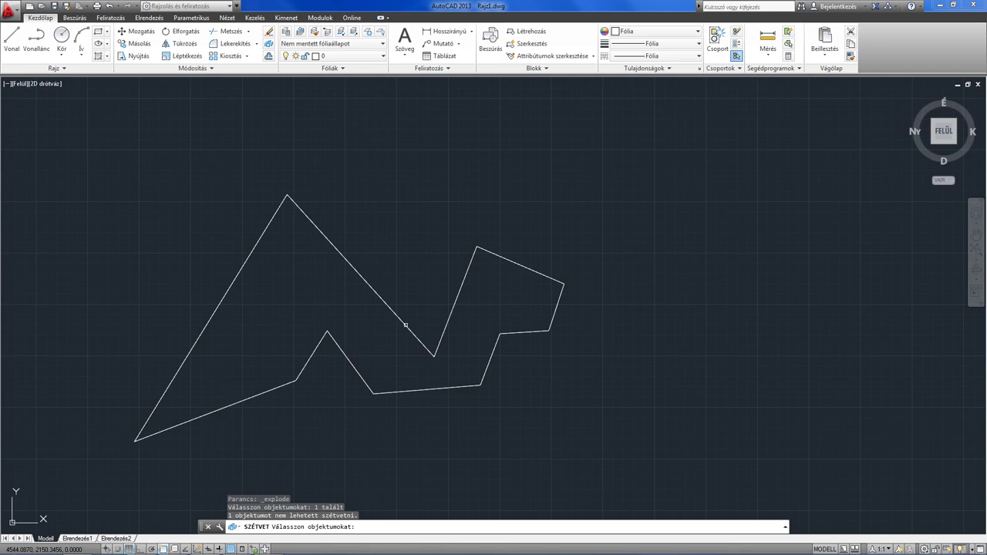
key("Return")
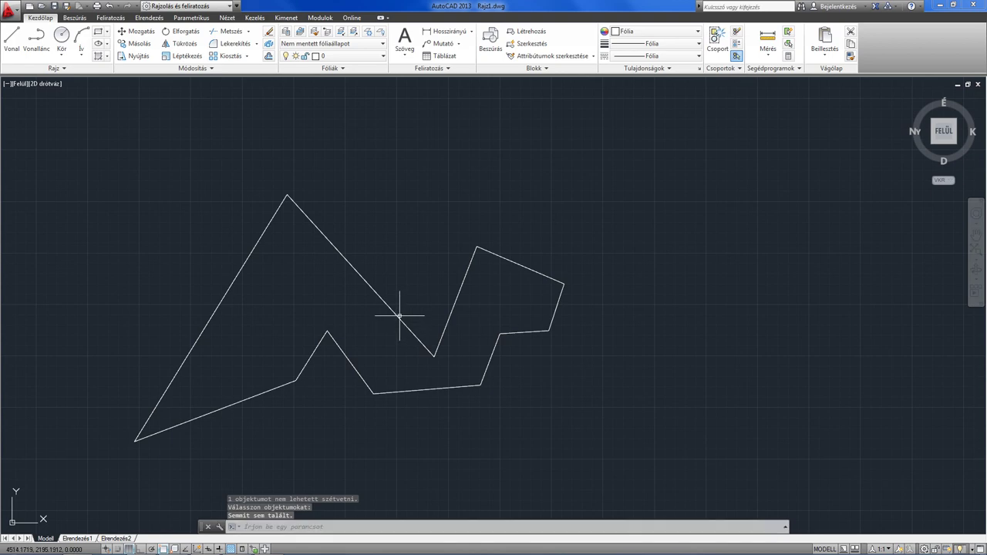
left_click(400, 320)
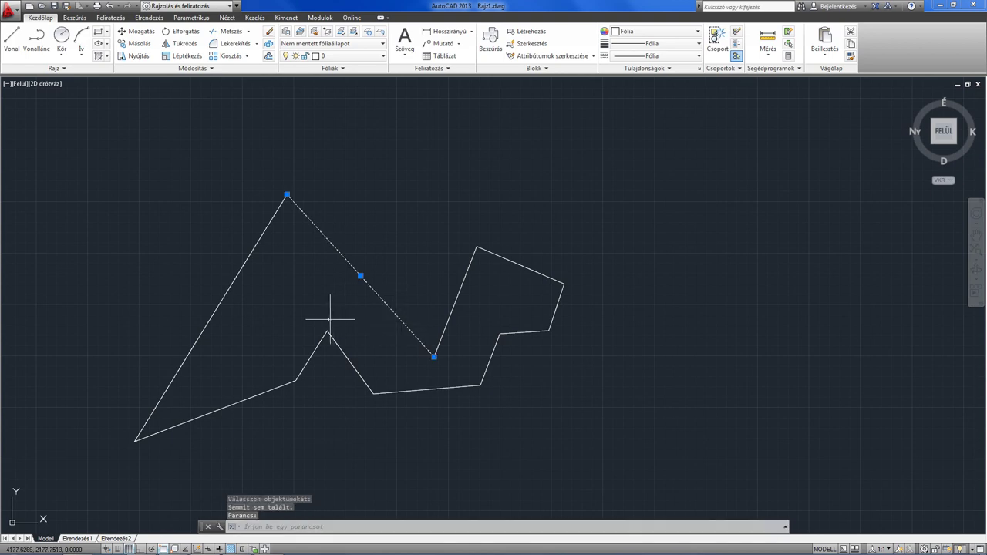
key("Escape")
left_click(222, 298)
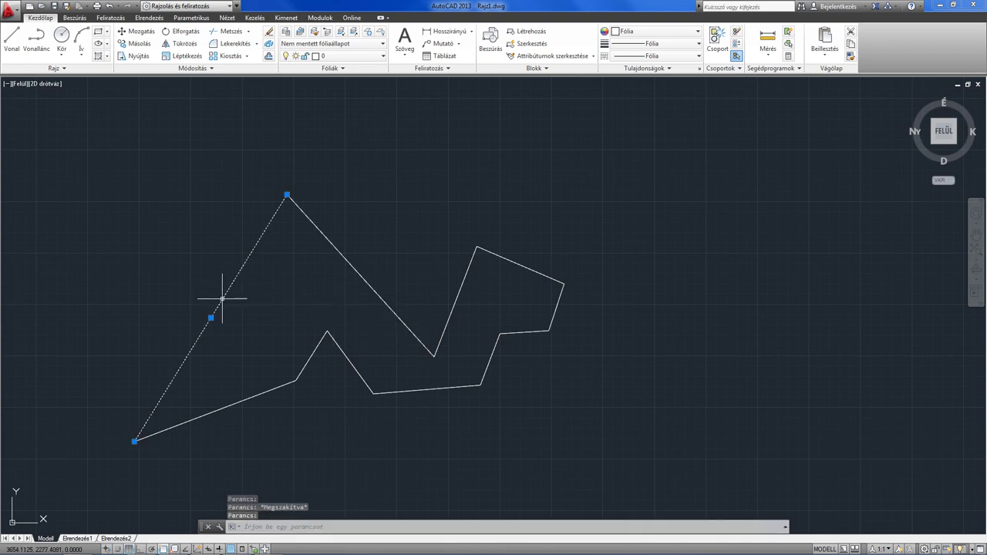
key("Escape")
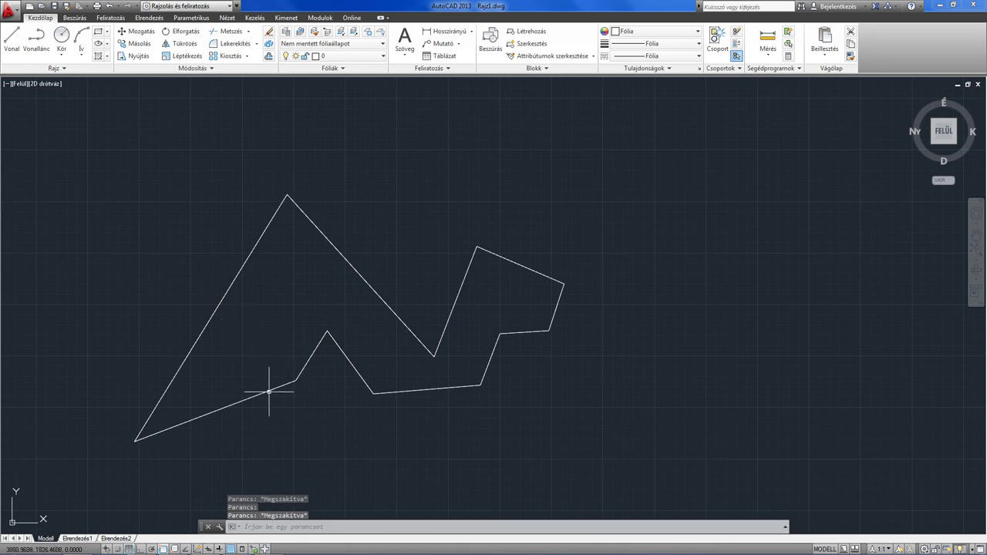